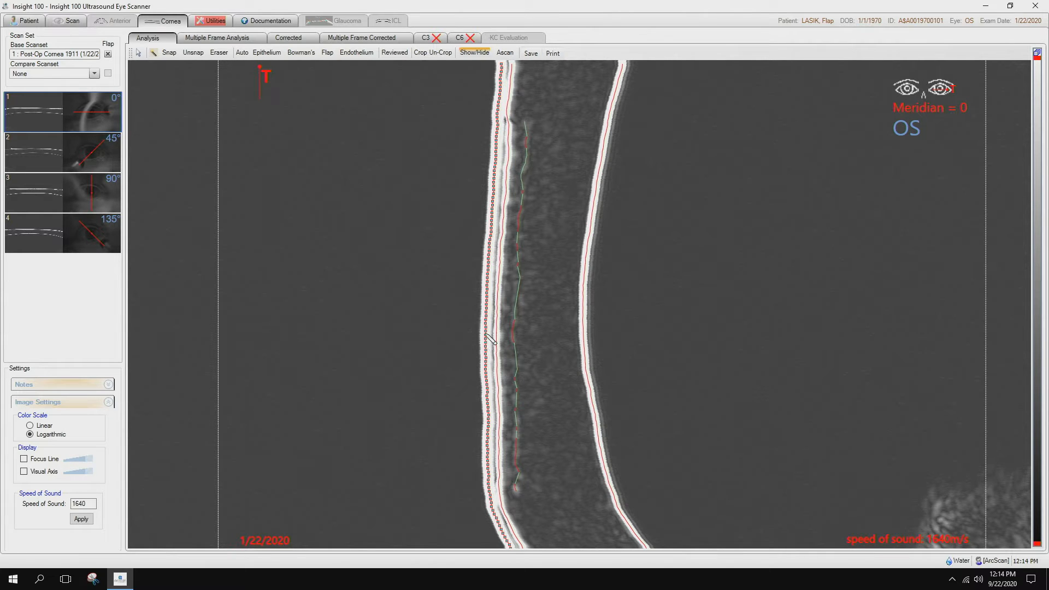
# Show the A-scan on the 0° meridian scan and inspect its peaks along the epithelium, flap and endothelium traces.
pyautogui.click(503, 54)
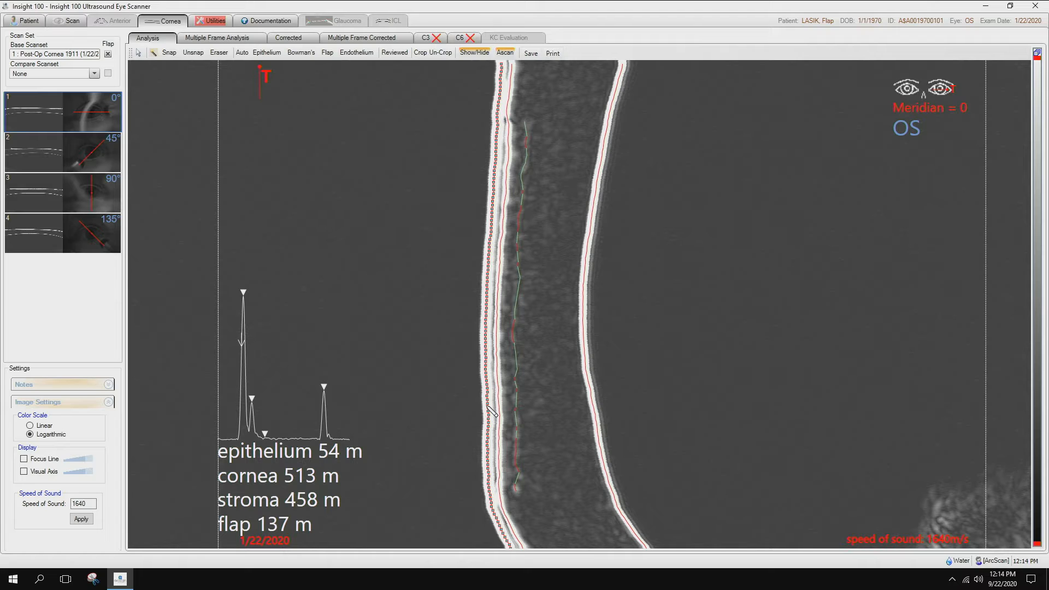
pyautogui.moveTo(486, 405); pyautogui.dragTo(498, 406)
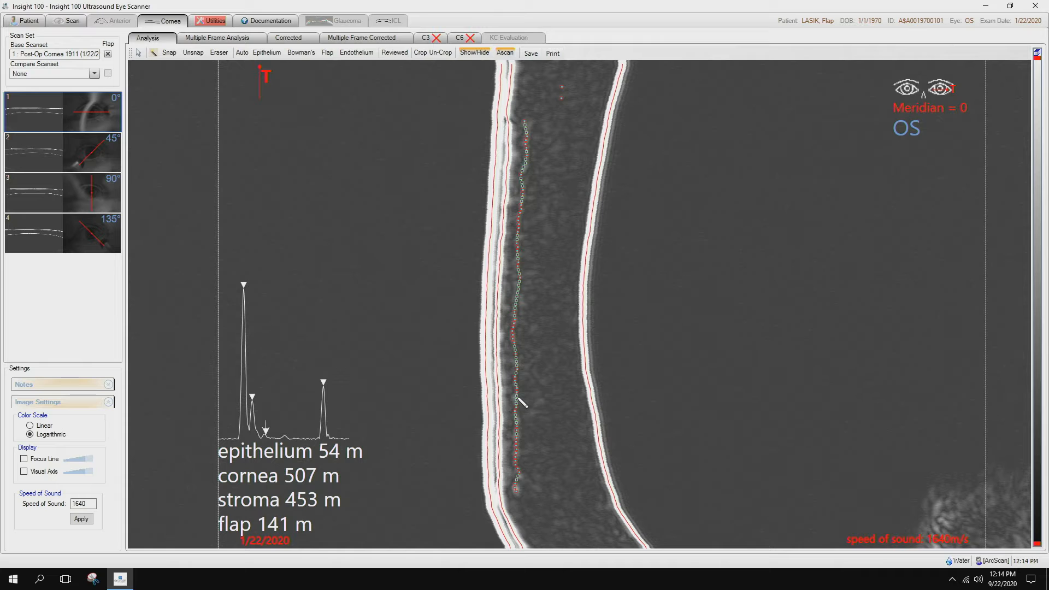
pyautogui.click(594, 403)
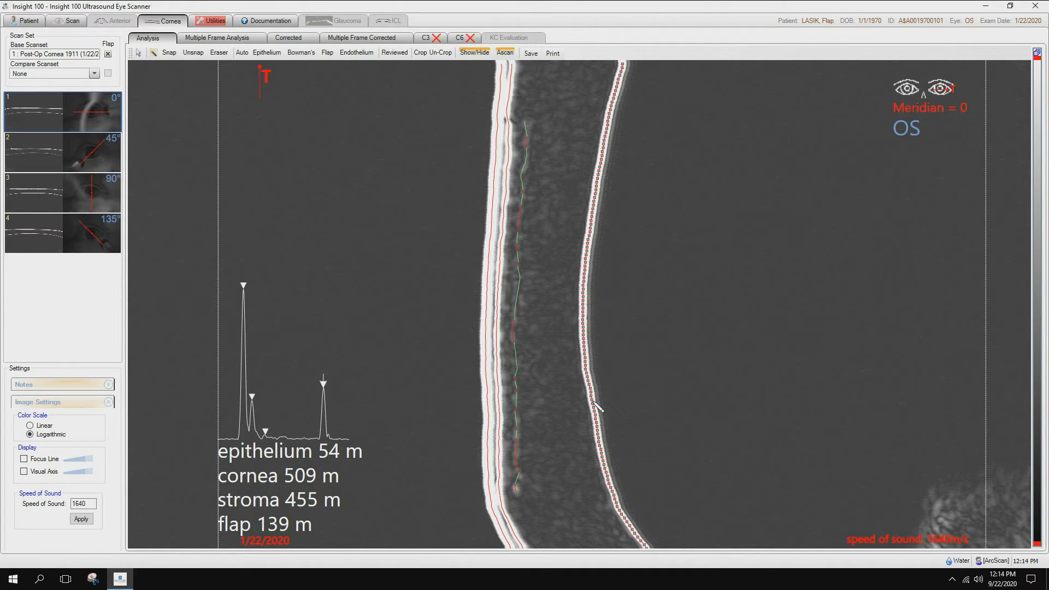
pyautogui.click(611, 404)
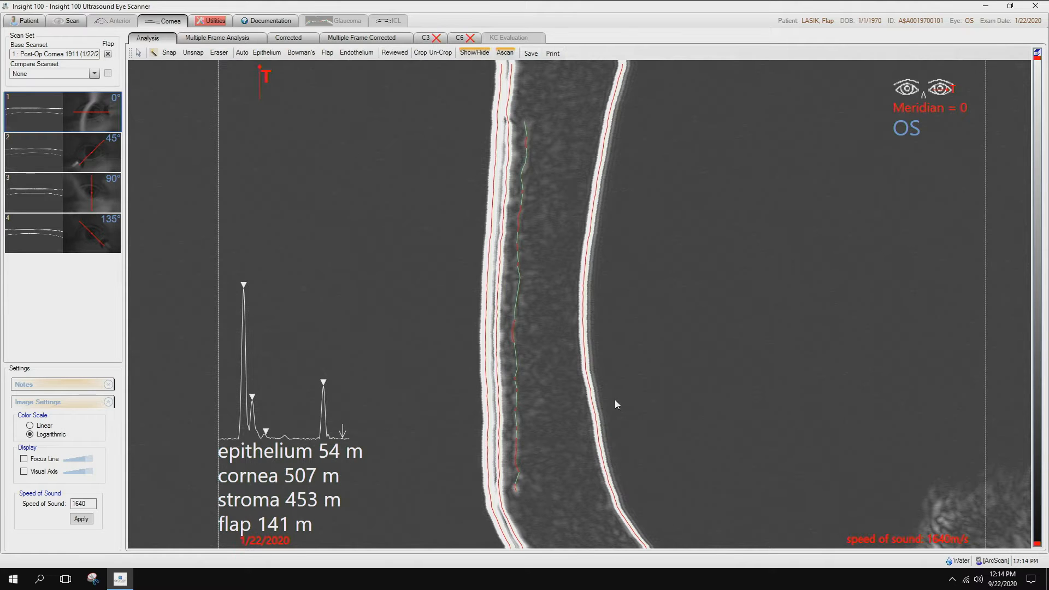
pyautogui.click(488, 394)
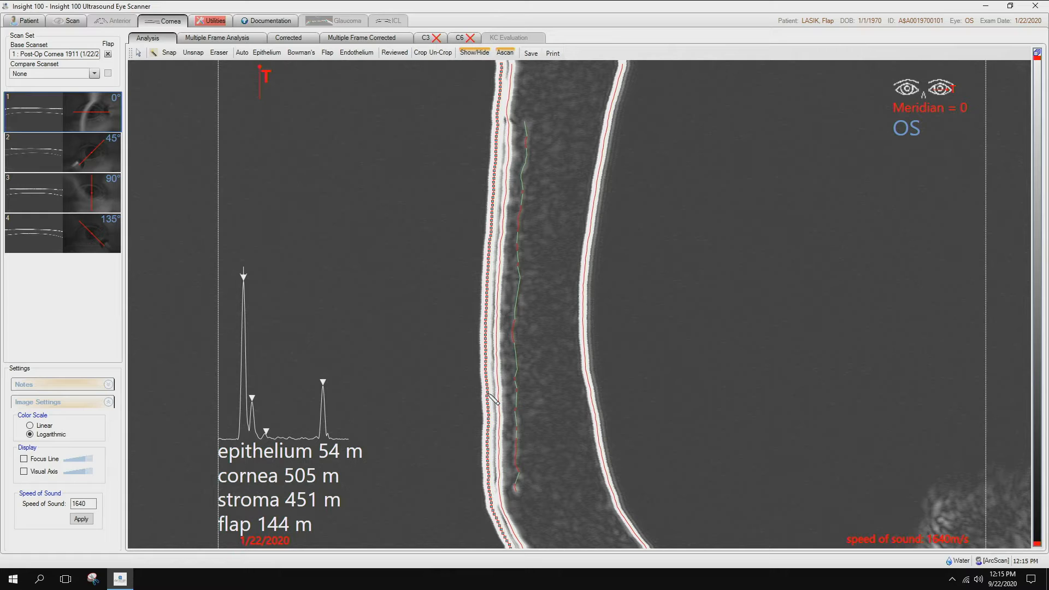
pyautogui.click(488, 393)
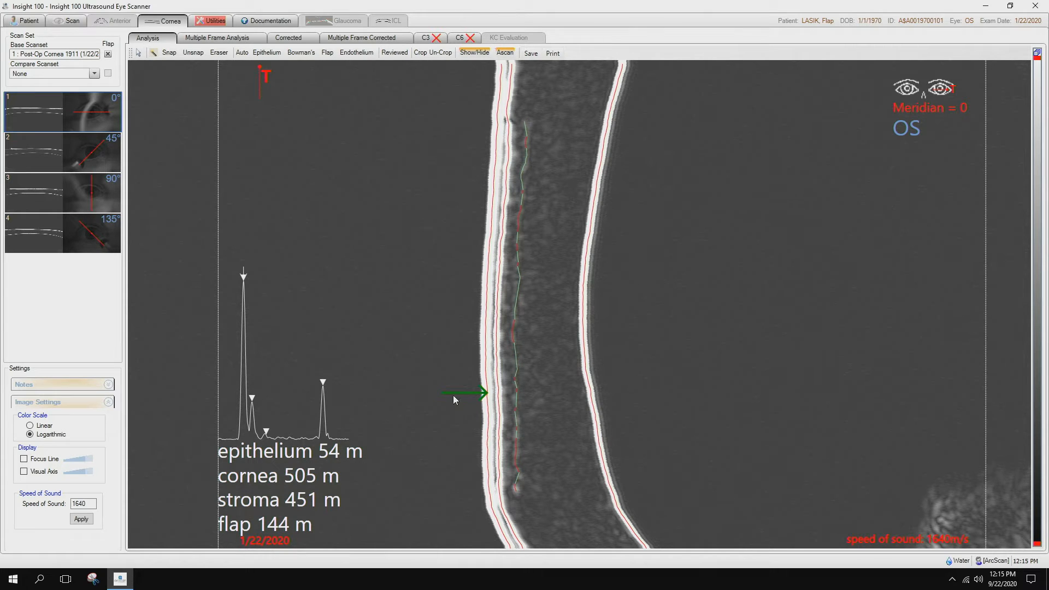
pyautogui.click(485, 395)
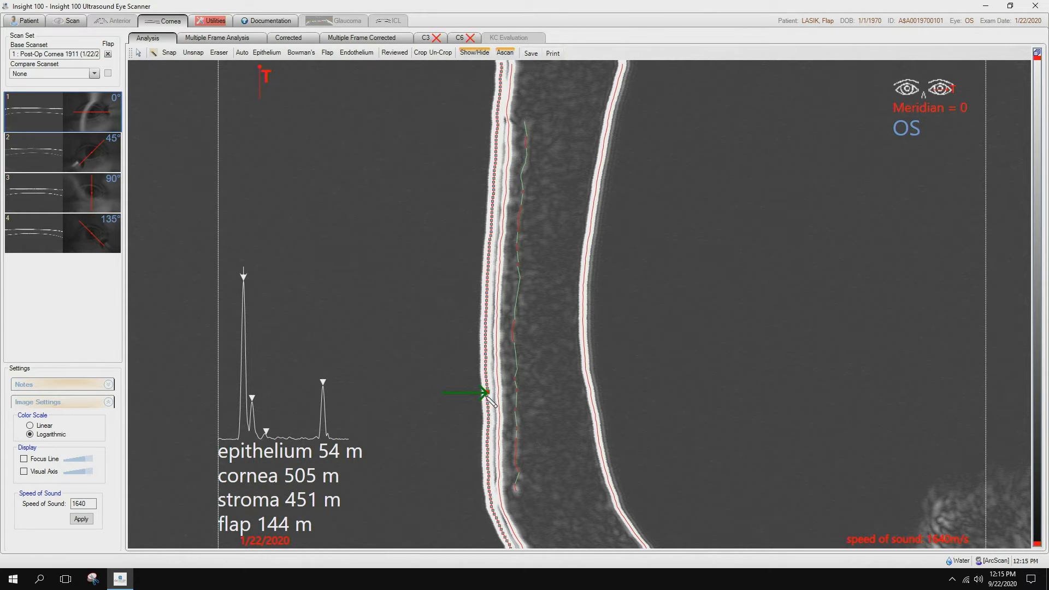
pyautogui.click(516, 401)
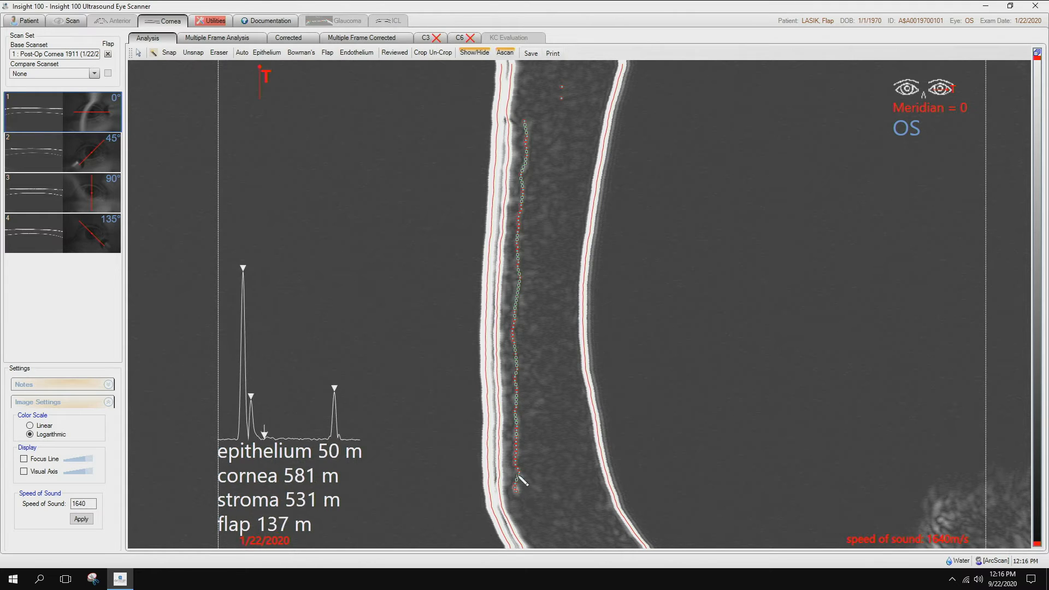
# Mark the 0° and 45° meridian scans as reviewed.
pyautogui.click(395, 53)
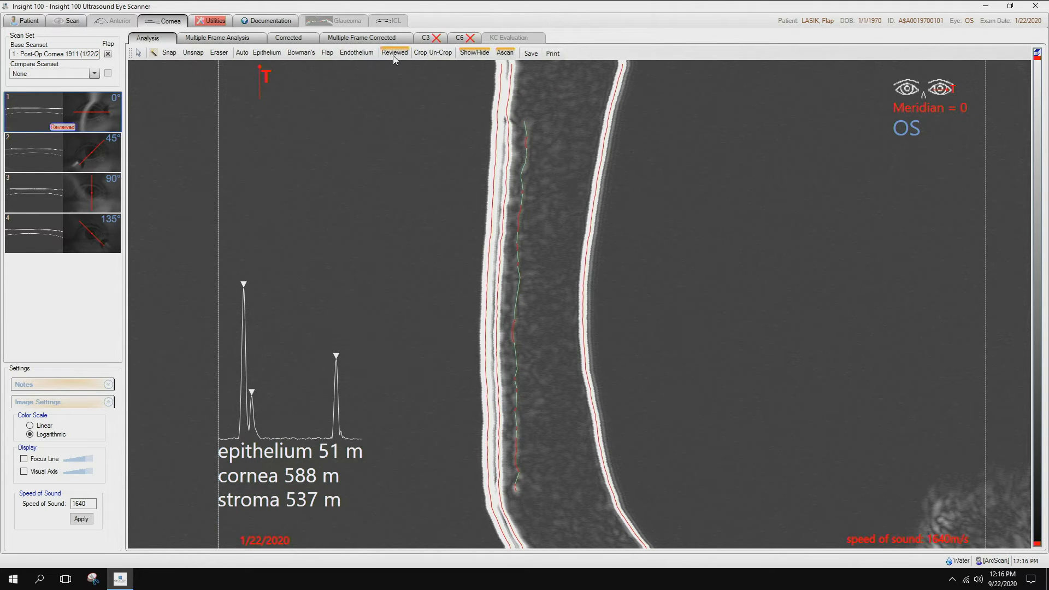
pyautogui.click(60, 158)
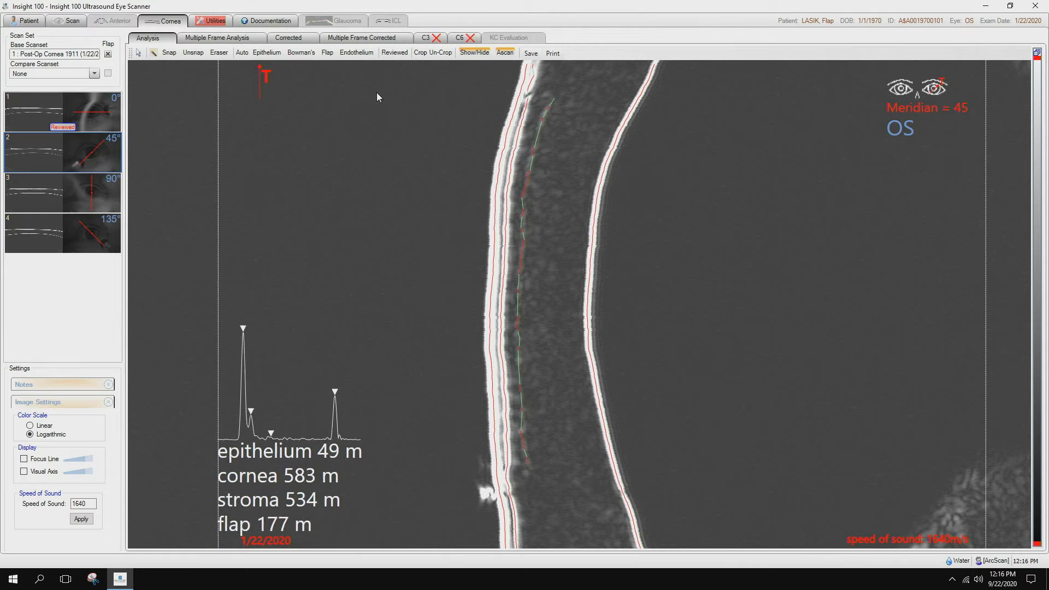
pyautogui.click(392, 53)
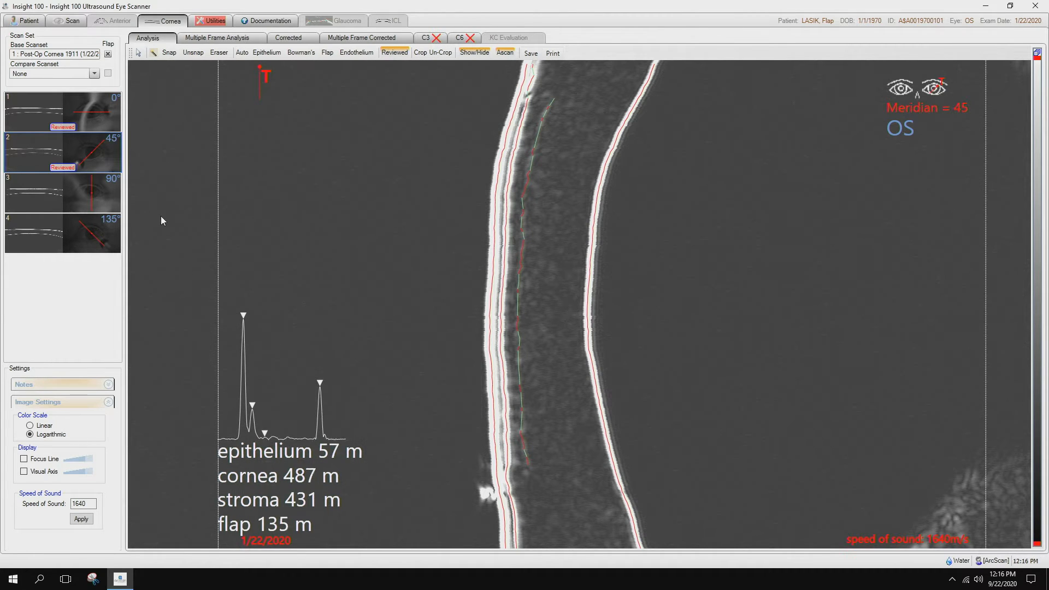
# On the 90° meridian scan, trace the missing upper section of the flap interface with automatic snapped/unsnapped point picking.
pyautogui.click(57, 199)
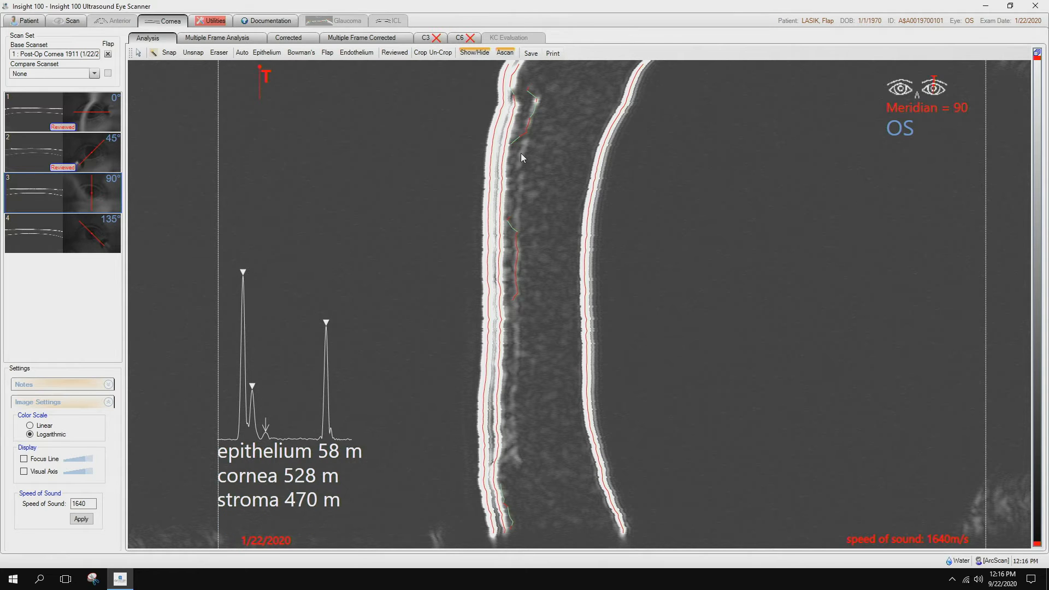
pyautogui.click(154, 55)
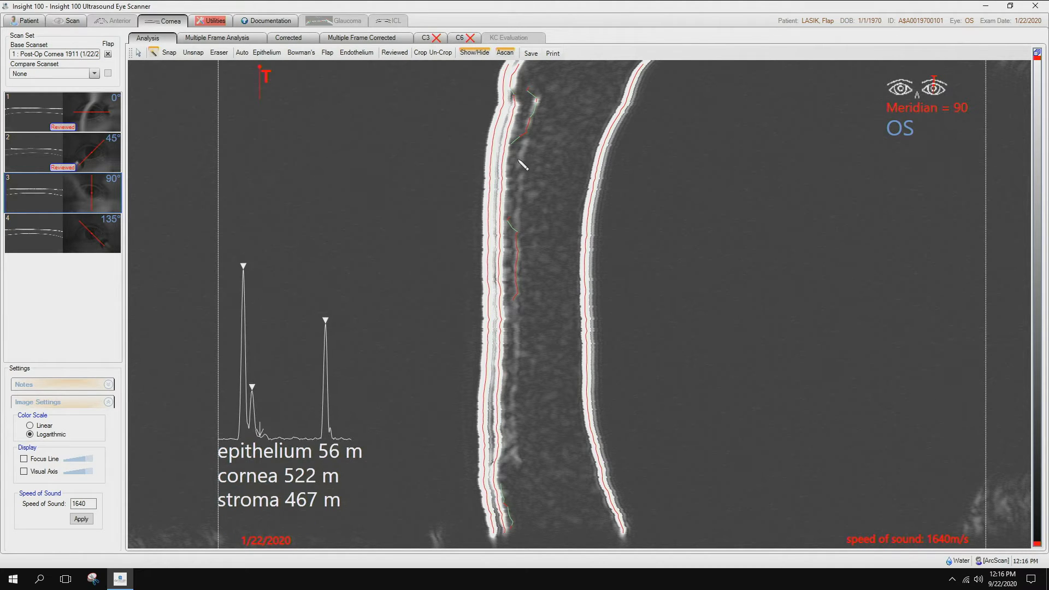
pyautogui.click(526, 146)
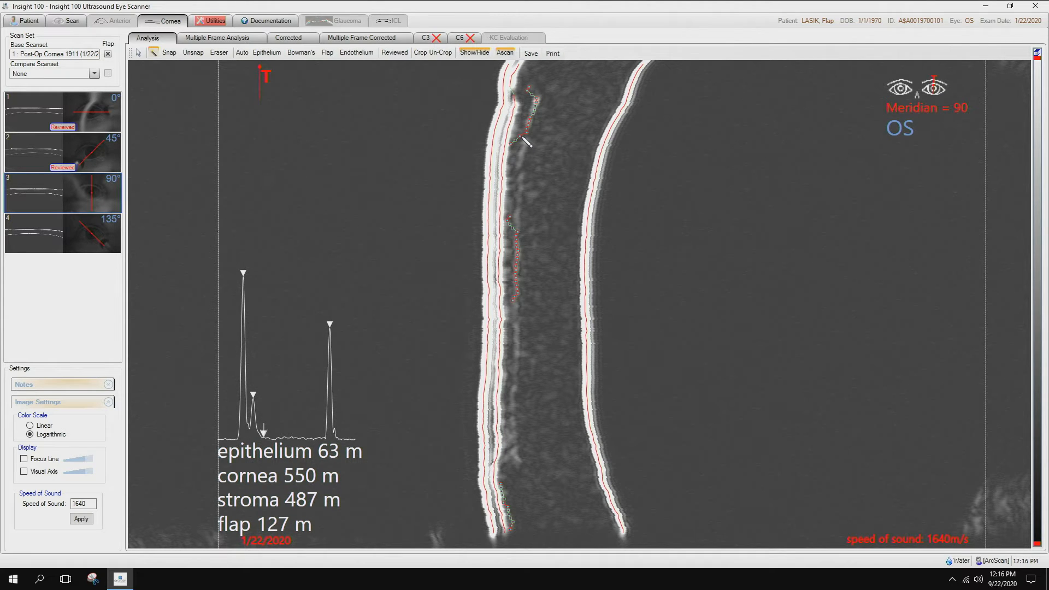
pyautogui.click(522, 159)
pyautogui.click(522, 176)
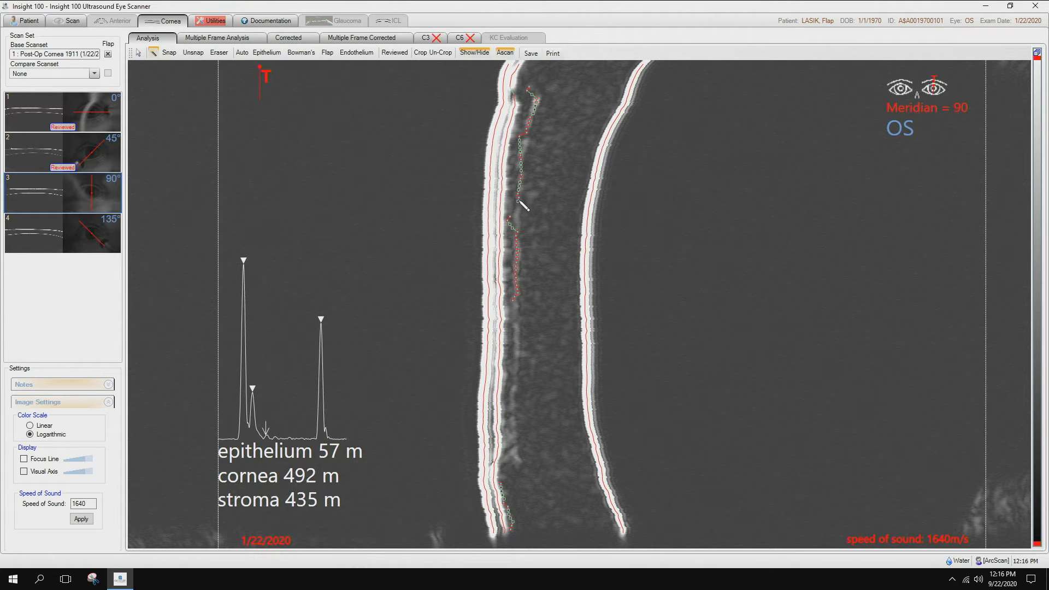
pyautogui.click(519, 220)
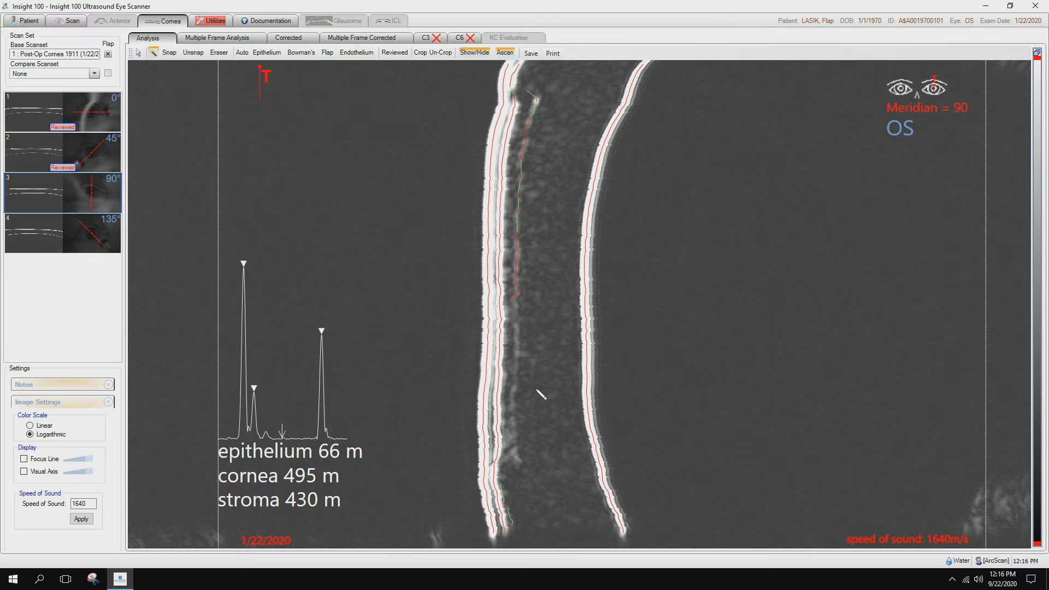
# Brighten the 90° scan image and trace the missing lower section of the flap interface down to the flap edge.
pyautogui.moveTo(541, 394); pyautogui.dragTo(628, 376)
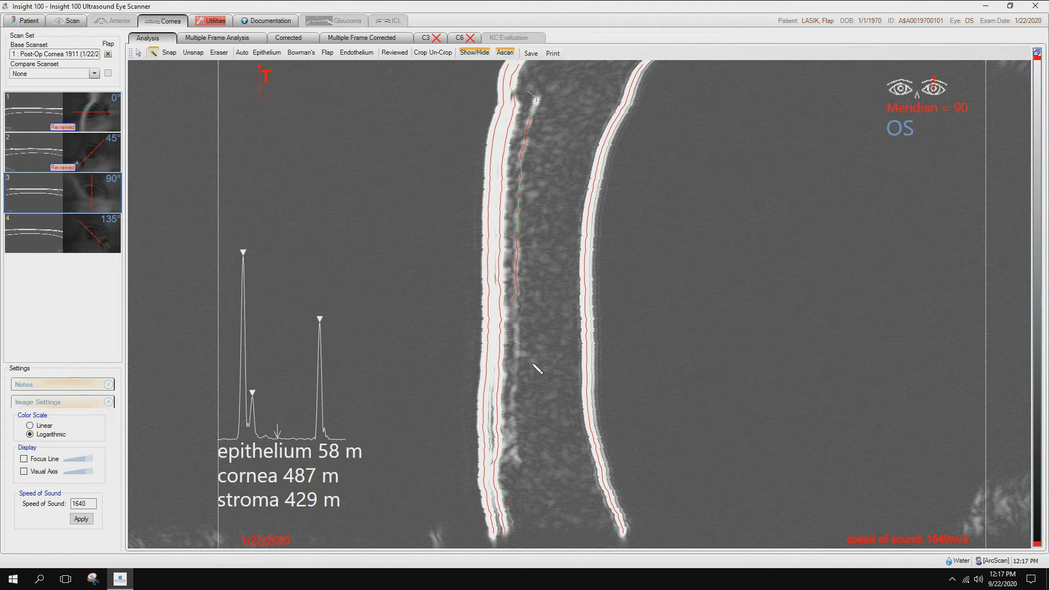
pyautogui.scroll(7, 533, 364)
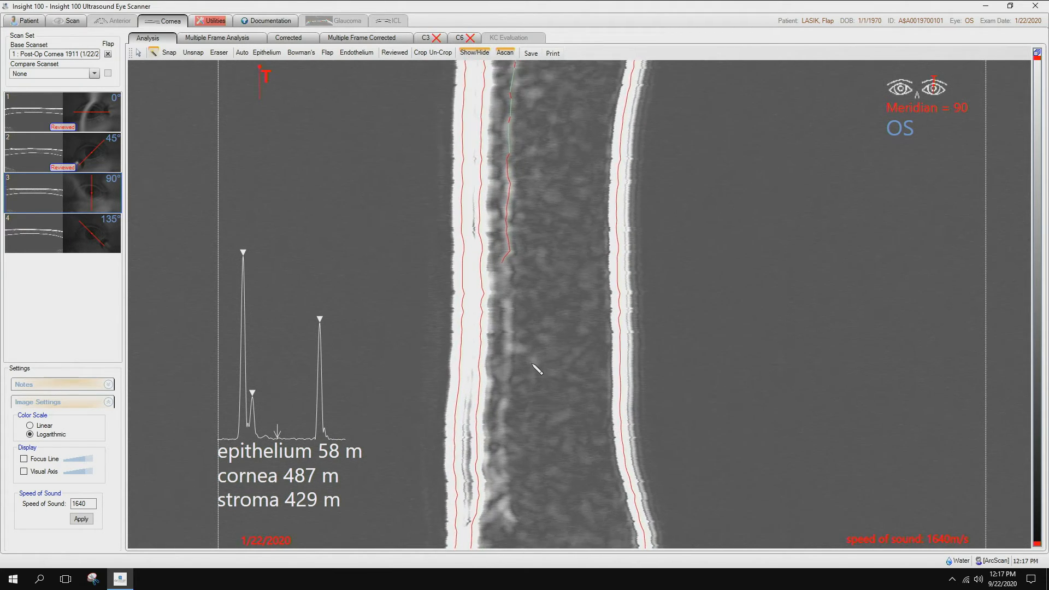
pyautogui.moveTo(528, 367); pyautogui.dragTo(535, 318)
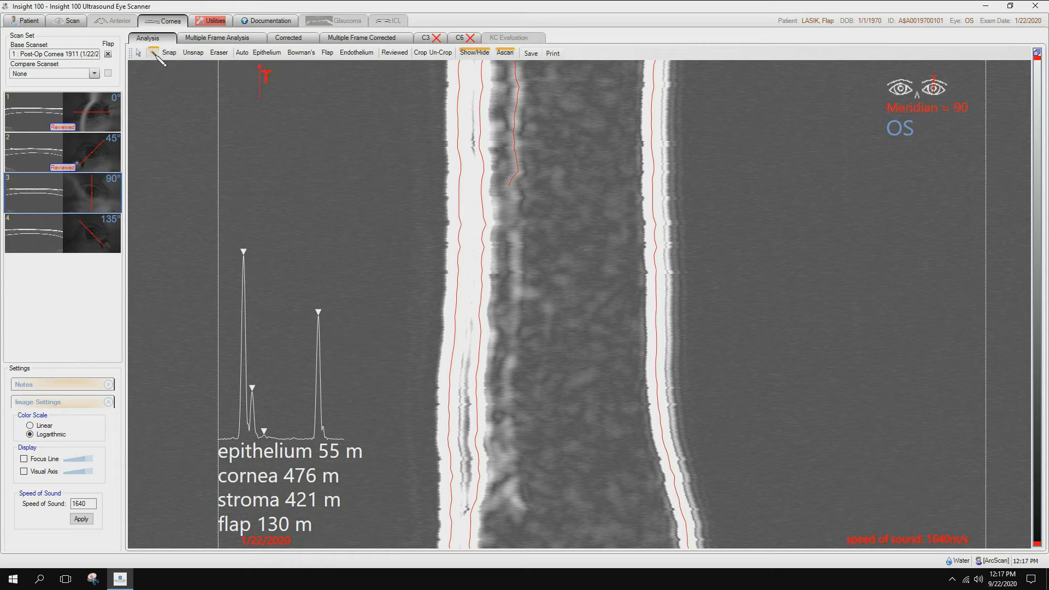
pyautogui.click(154, 53)
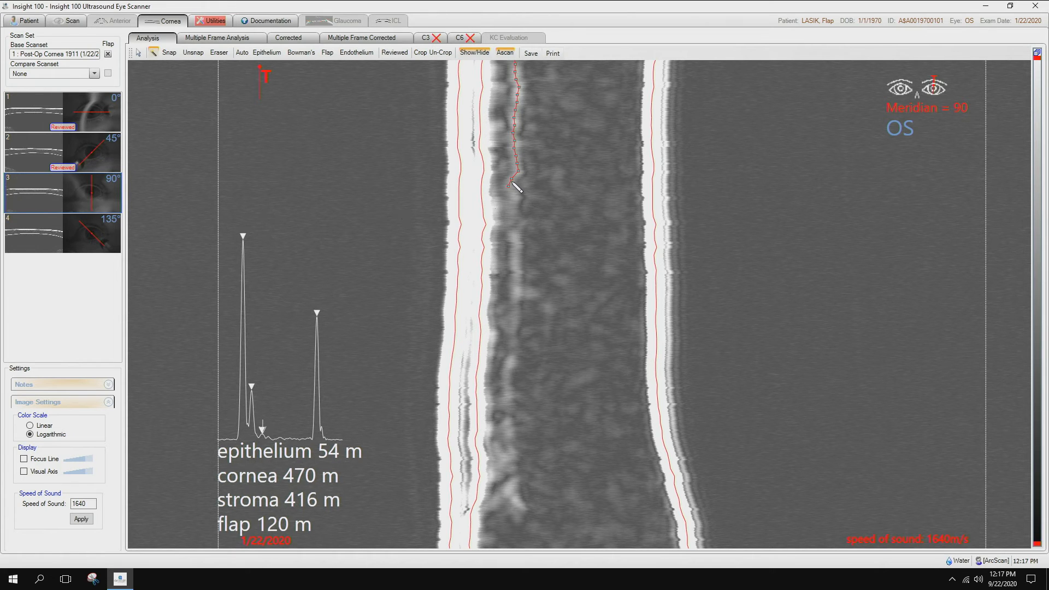
pyautogui.moveTo(512, 194); pyautogui.dragTo(514, 439)
pyautogui.moveTo(511, 455); pyautogui.dragTo(515, 503)
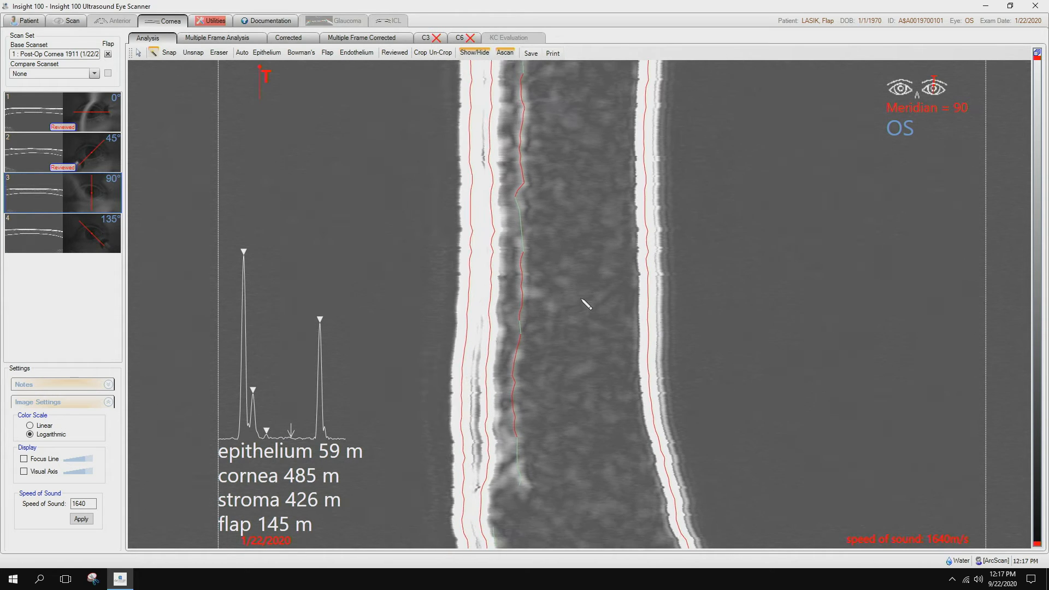
pyautogui.scroll(-1, 581, 299)
pyautogui.scroll(-2, 551, 177)
pyautogui.scroll(-2, 556, 182)
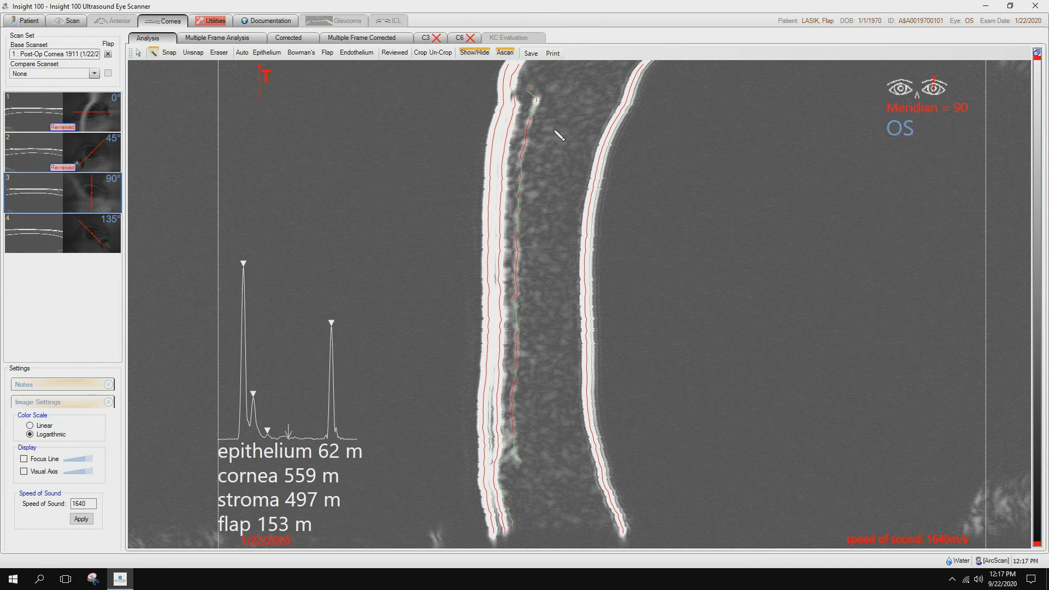
# Erase the stray flap points beyond the upper flap edge on the 90° scan and mark it as reviewed.
pyautogui.scroll(2, 549, 194)
pyautogui.moveTo(562, 127); pyautogui.dragTo(541, 259)
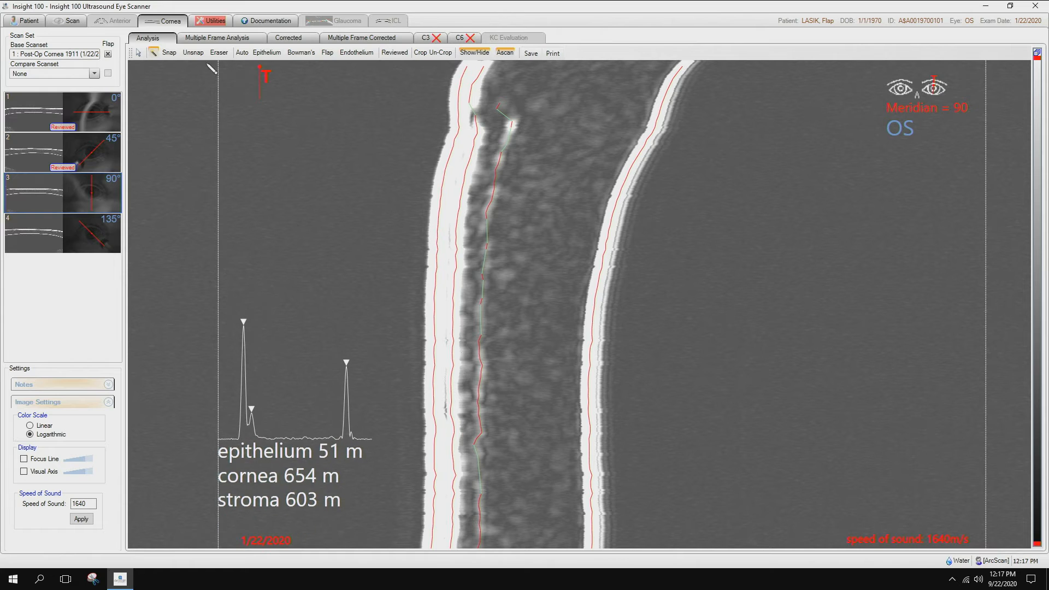
pyautogui.click(222, 54)
pyautogui.moveTo(499, 103); pyautogui.dragTo(507, 116)
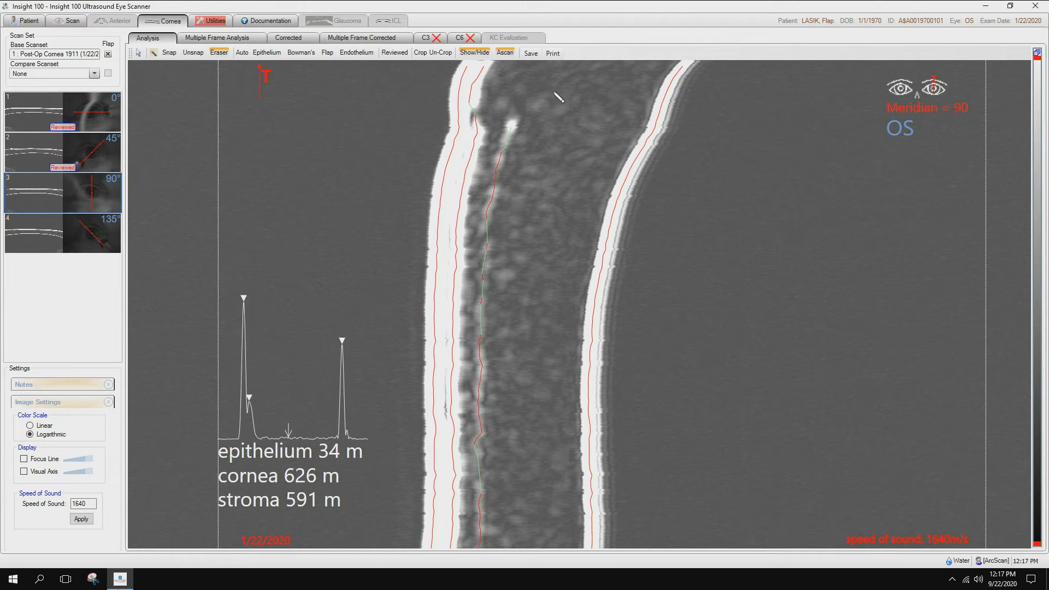
pyautogui.scroll(-3, 333, 209)
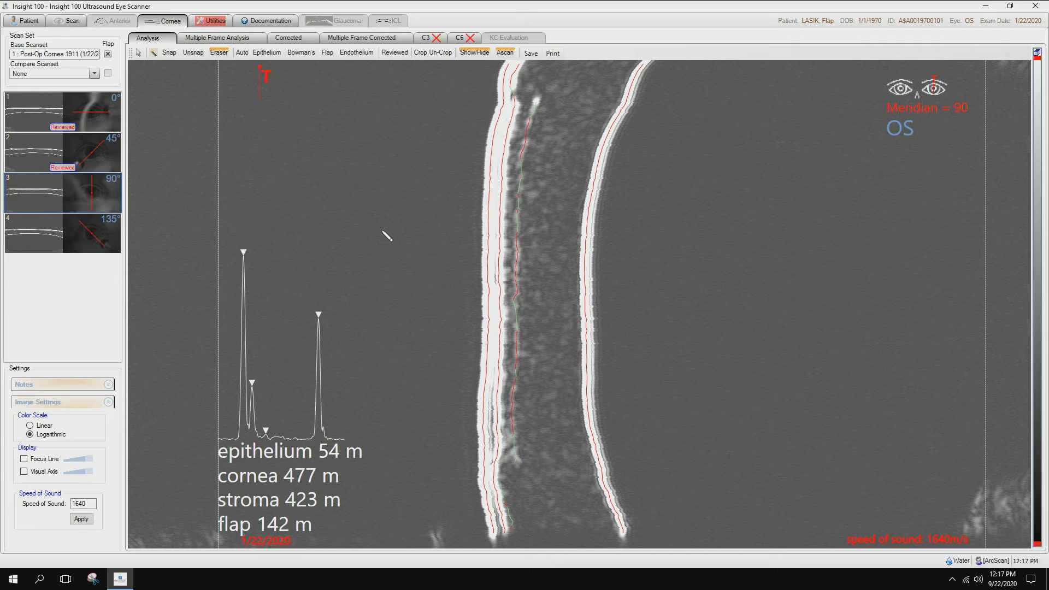
pyautogui.click(394, 52)
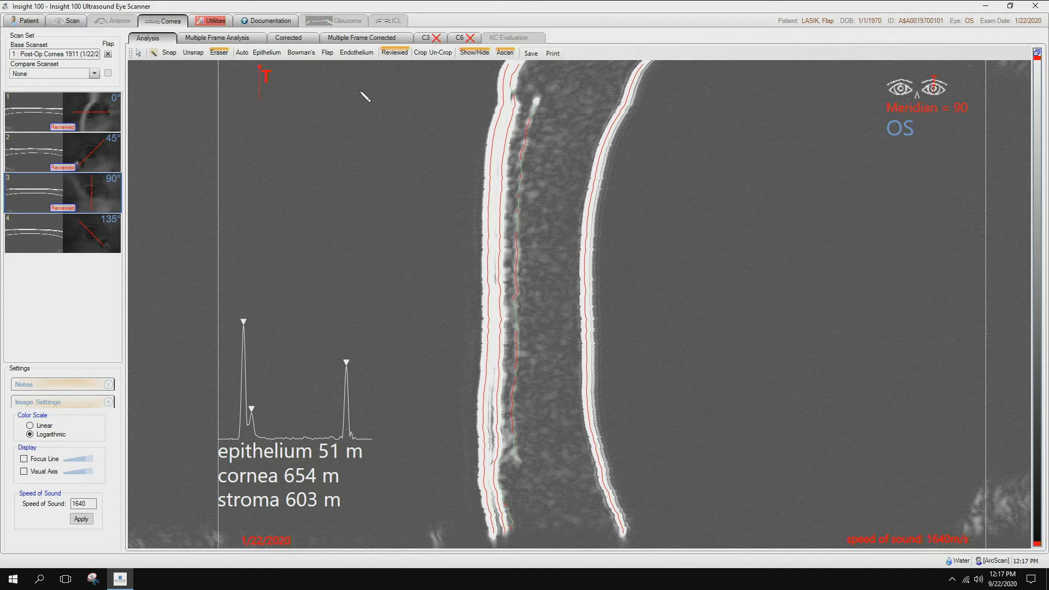
# Check the Bowman's and flap traces around both flap edges on the 135° scan and mark it as reviewed.
pyautogui.click(51, 229)
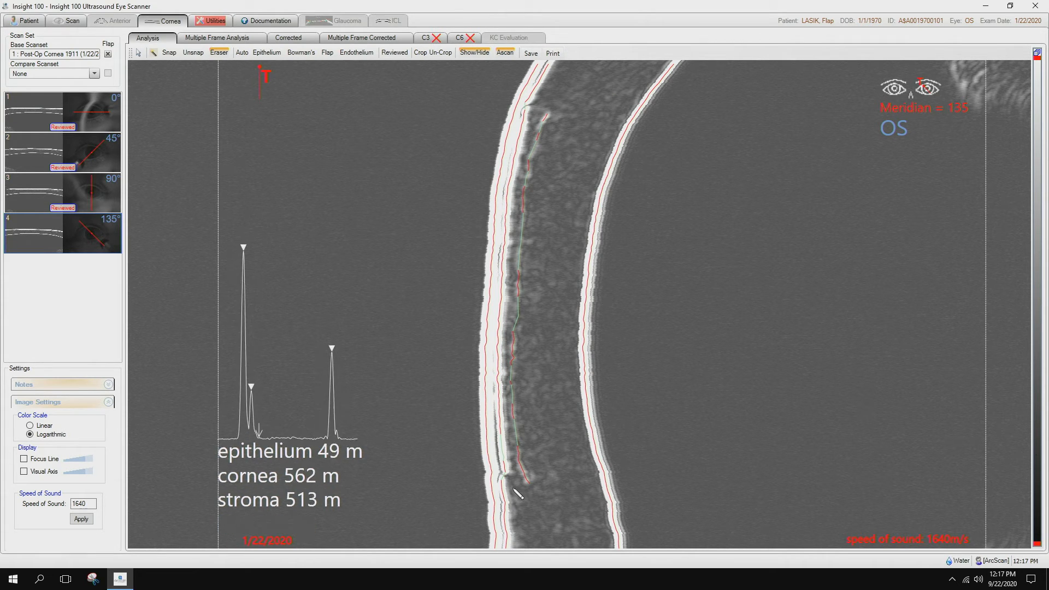
pyautogui.click(509, 483)
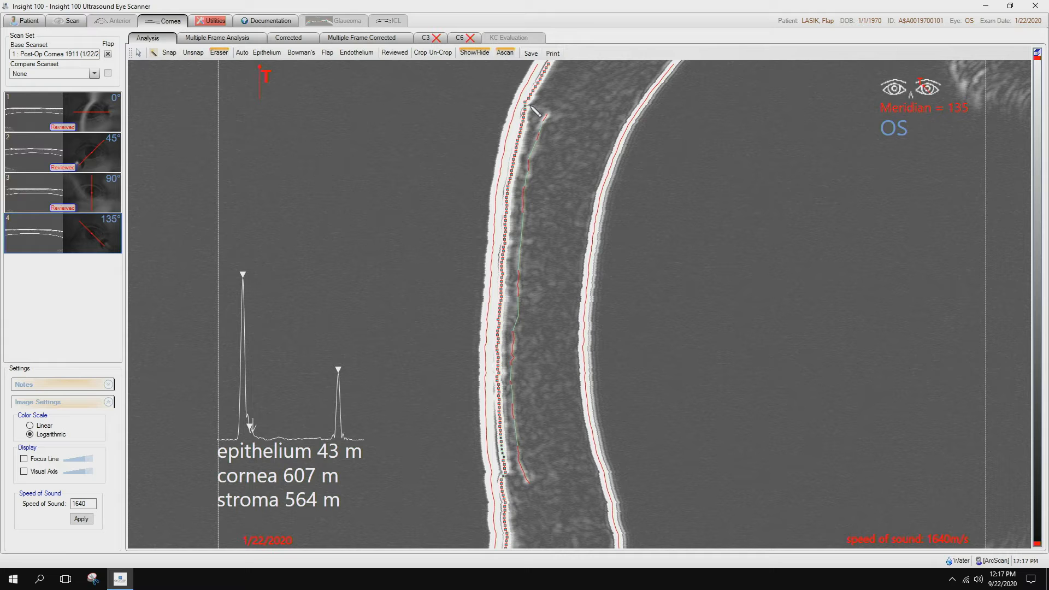
pyautogui.scroll(3, 538, 146)
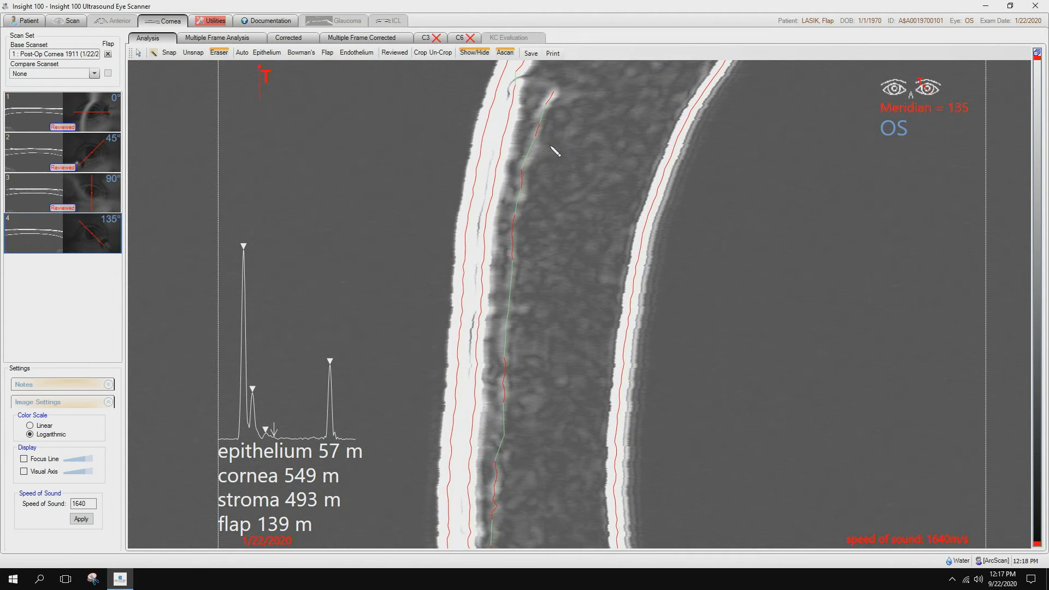
pyautogui.moveTo(578, 108); pyautogui.dragTo(570, 159)
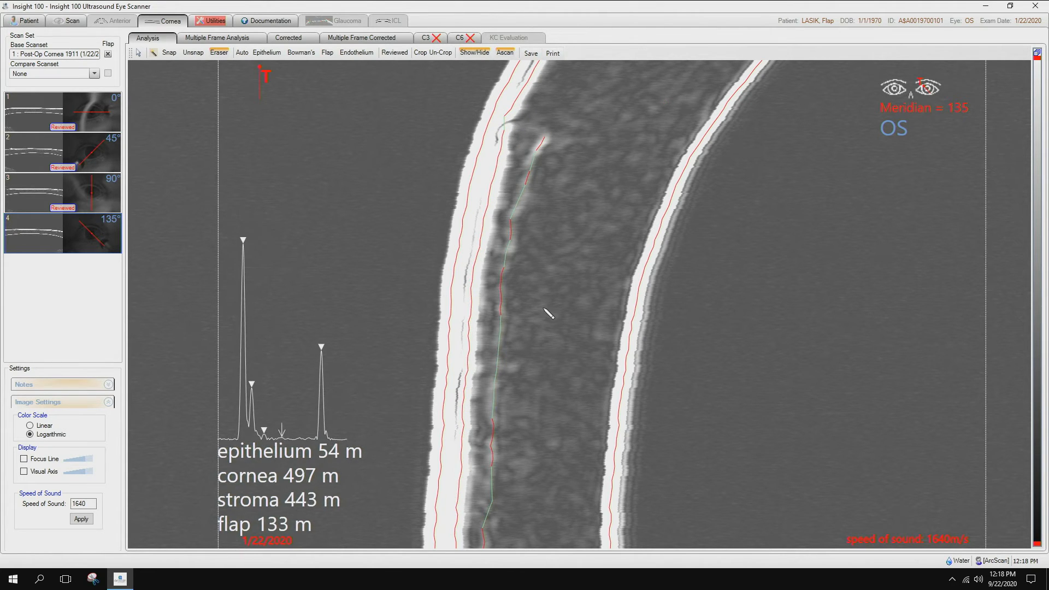
pyautogui.scroll(-3, 545, 301)
pyautogui.scroll(-1, 544, 300)
pyautogui.moveTo(548, 306); pyautogui.dragTo(547, 465)
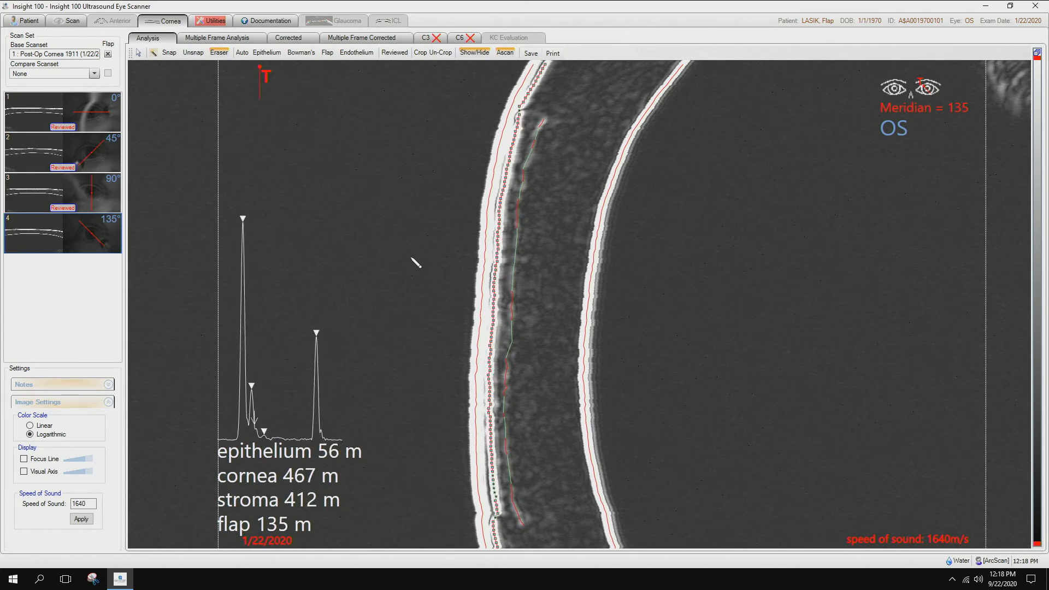
pyautogui.scroll(-1, 406, 260)
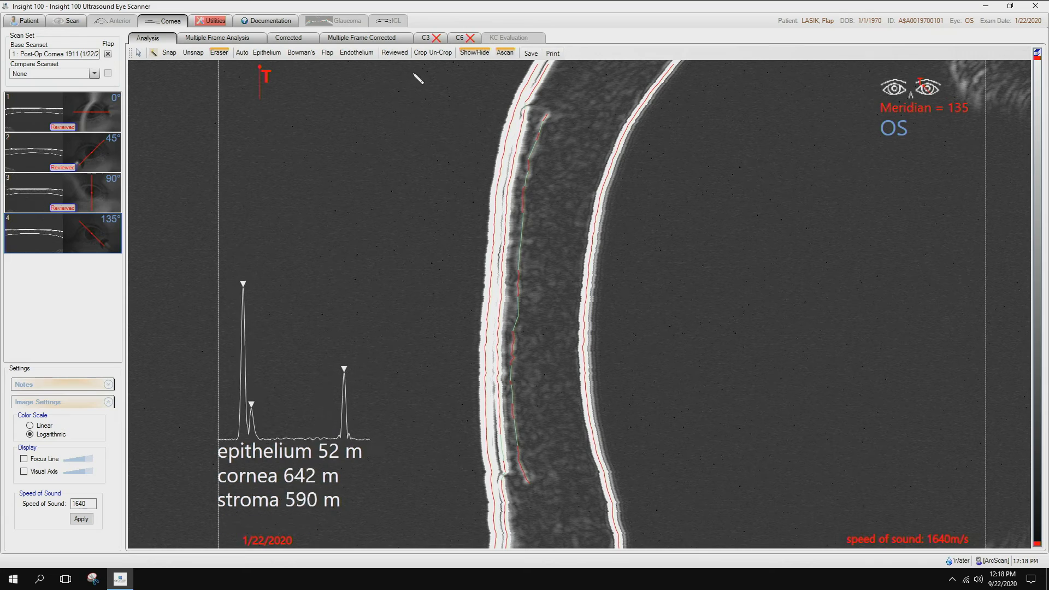
pyautogui.click(399, 54)
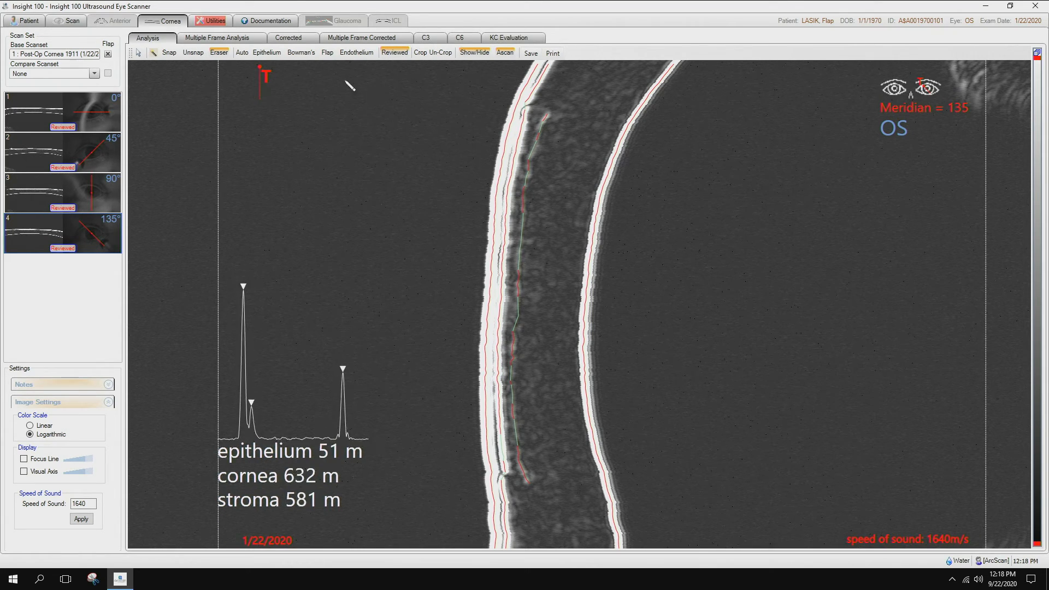
# Open the C3 thickness maps and display the meridians on them.
pyautogui.click(427, 39)
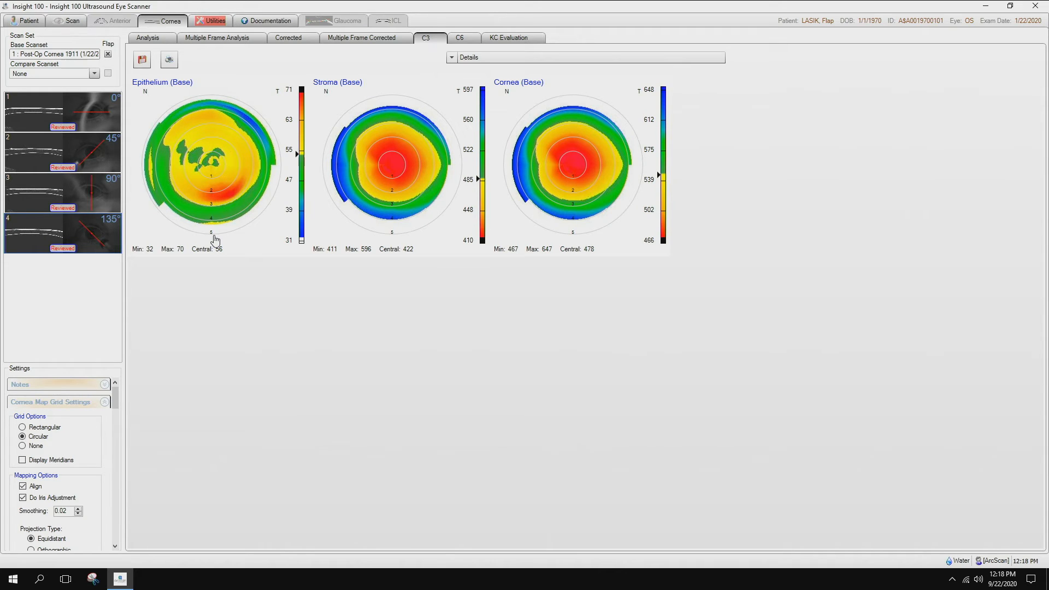
pyautogui.moveTo(212, 178)
pyautogui.click(23, 460)
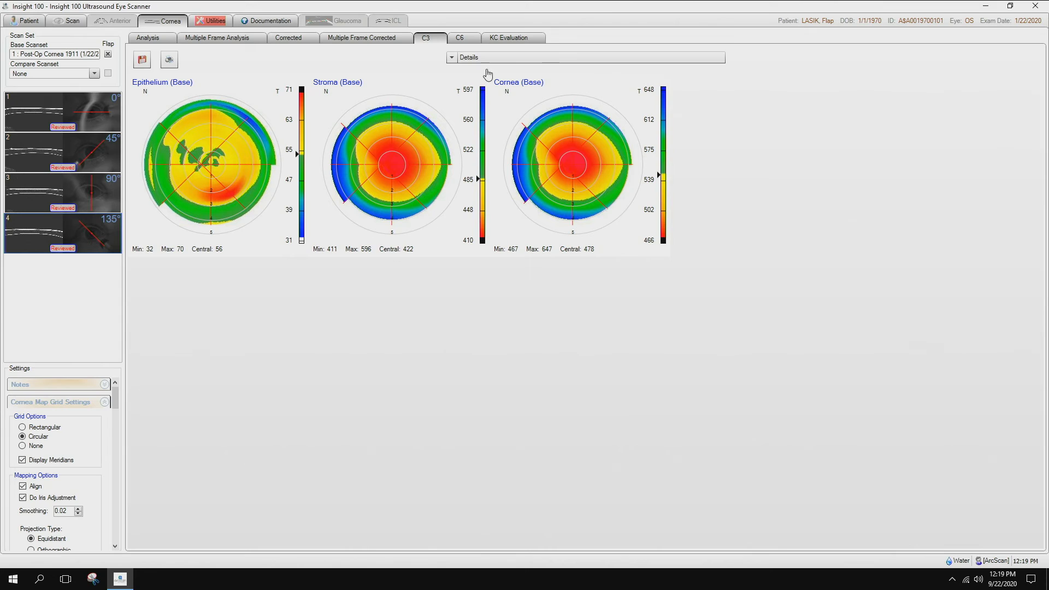
# View the KC Evaluation maps and RSK score chart, and return to the layer analysis of the 90° scan.
pyautogui.click(514, 45)
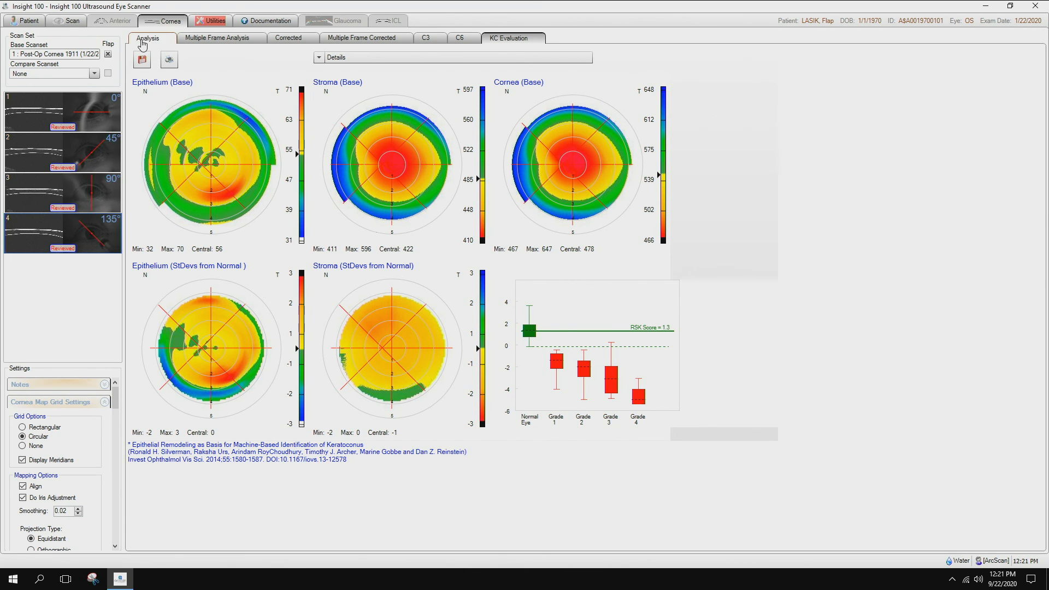
pyautogui.click(143, 43)
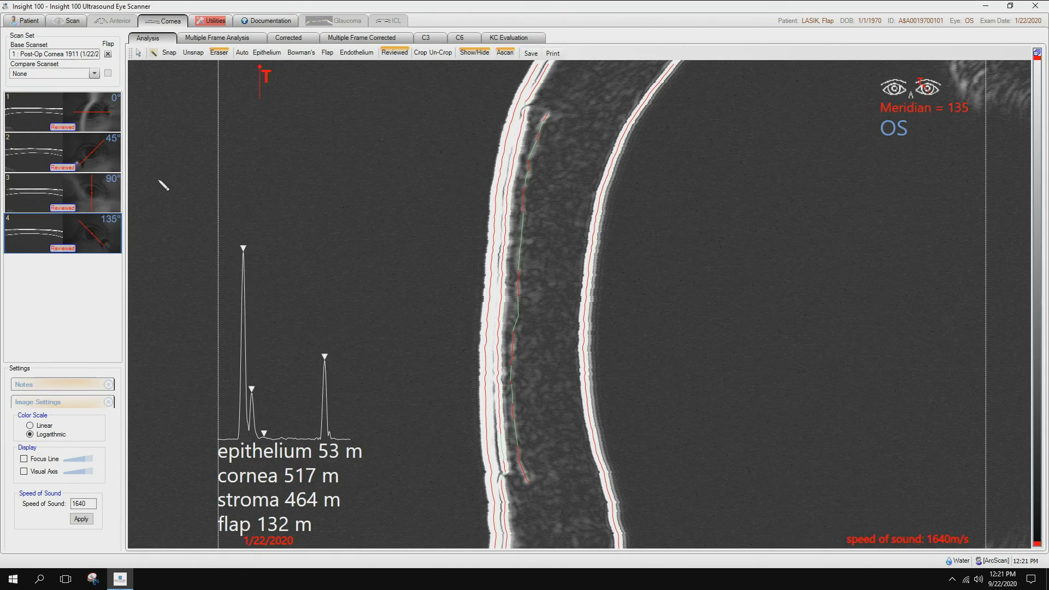
pyautogui.click(39, 195)
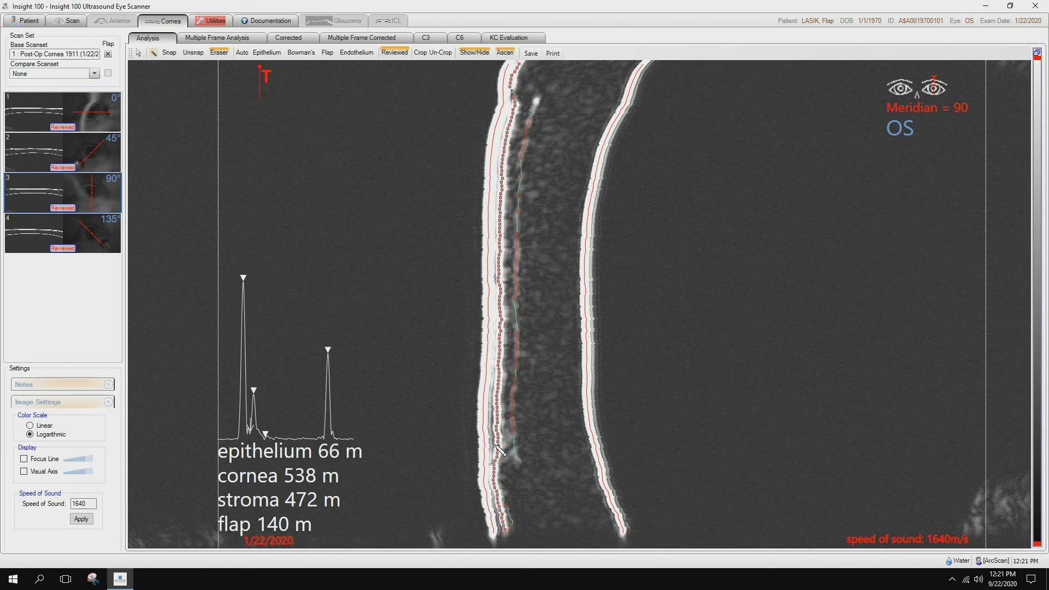
# View the corrected 90° scan with a slightly darker image, and display the multiple-frame analysis of all four meridians.
pyautogui.click(290, 44)
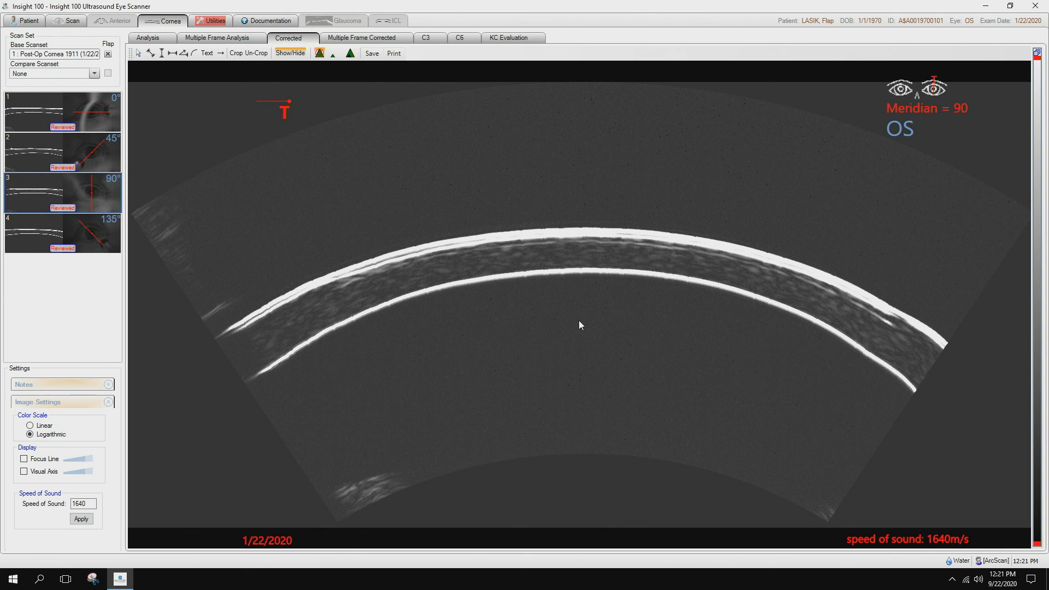
pyautogui.moveTo(563, 327); pyautogui.dragTo(560, 384)
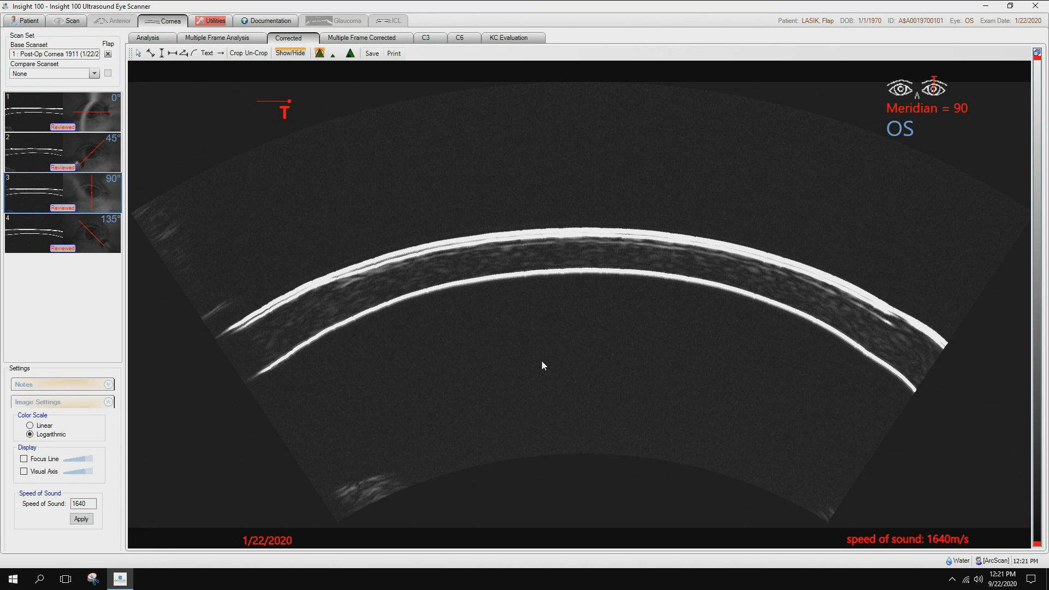
pyautogui.click(210, 41)
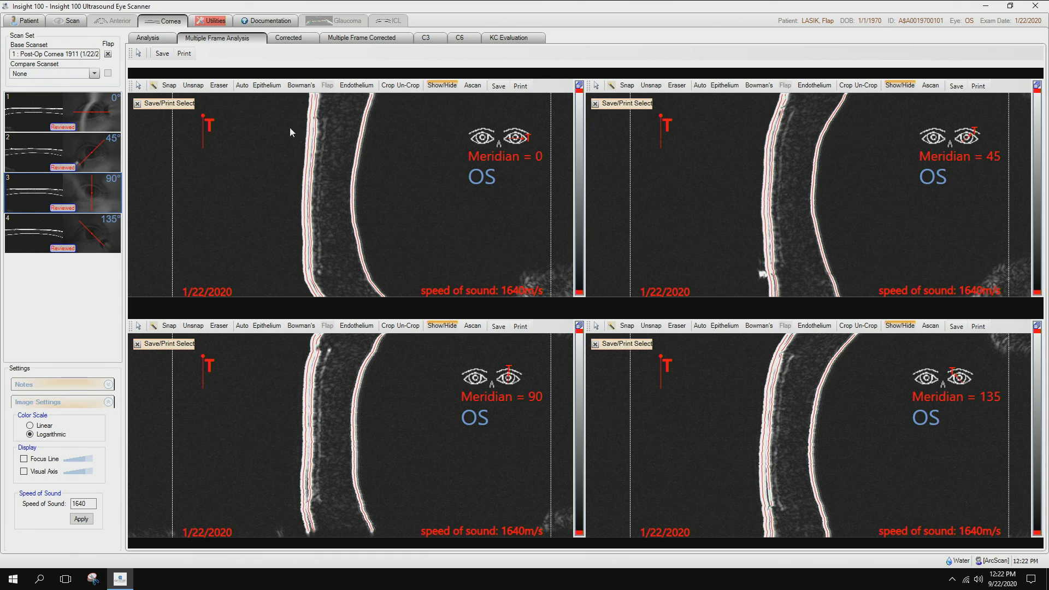